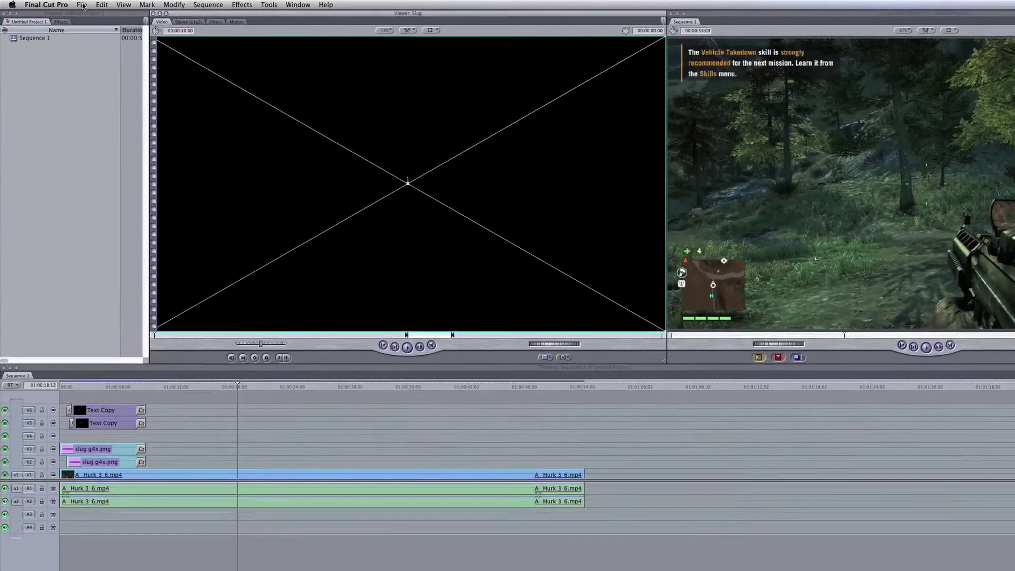
- Start an export using QuickTime Conversion and name the output file "help"
{"action": "left_click", "coordinate": [82, 5]}
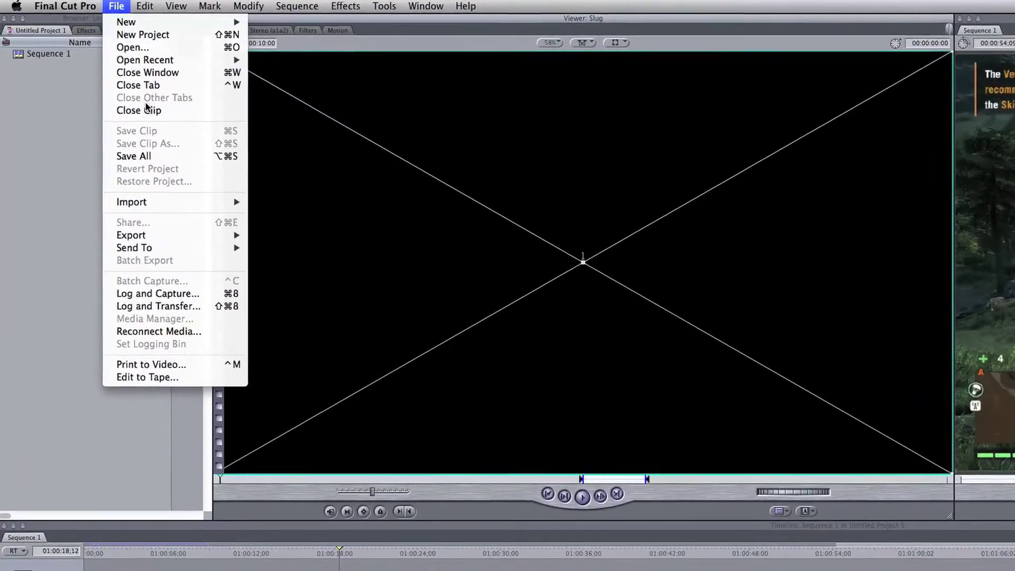
{"action": "mouse_move", "coordinate": [158, 235]}
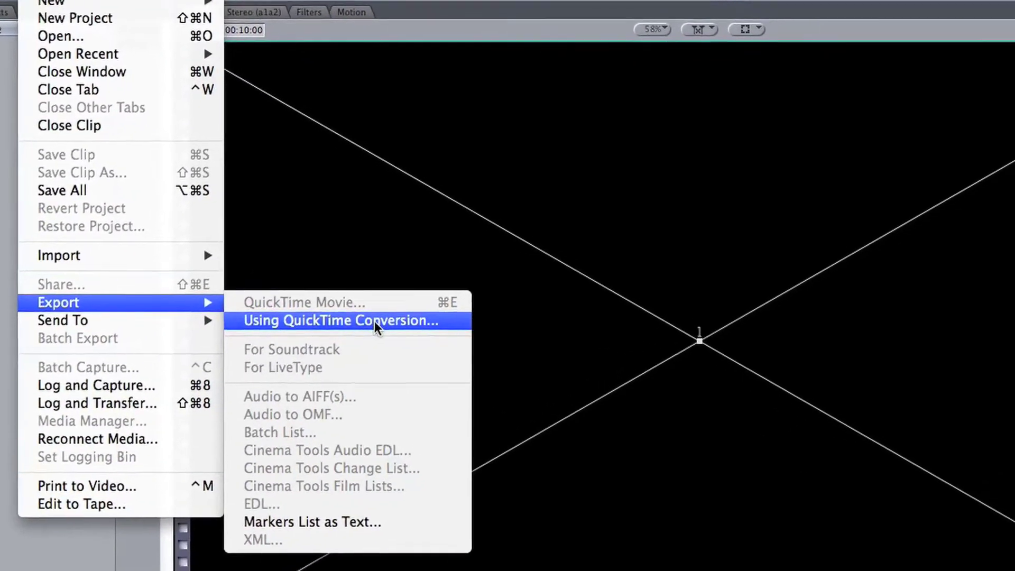
{"action": "left_click", "coordinate": [374, 321]}
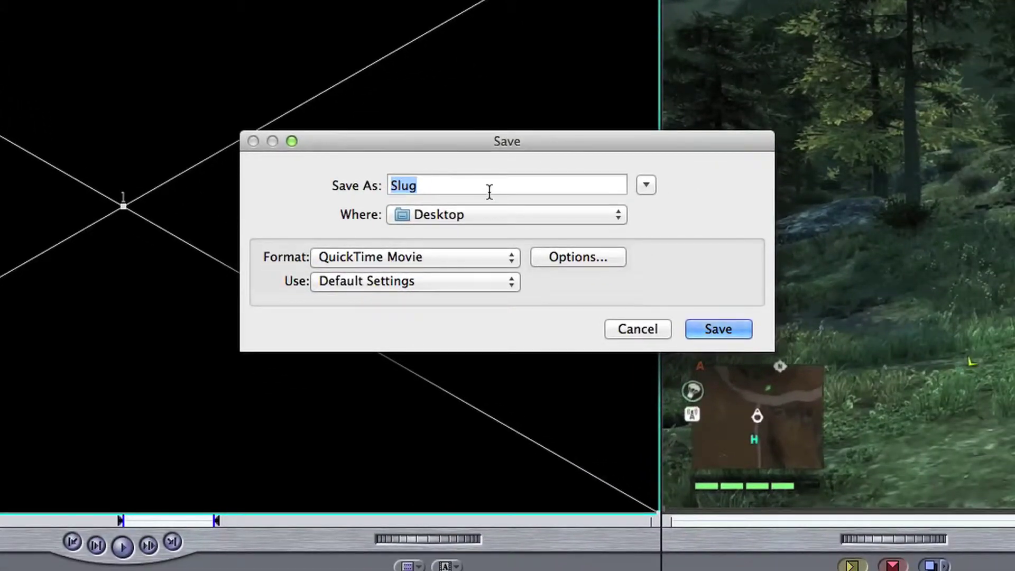
{"action": "type", "text": "help"}
- In the export's video compression settings, set the frame rate to 30 fps and the key frames to Automatic
{"action": "left_click", "coordinate": [582, 256]}
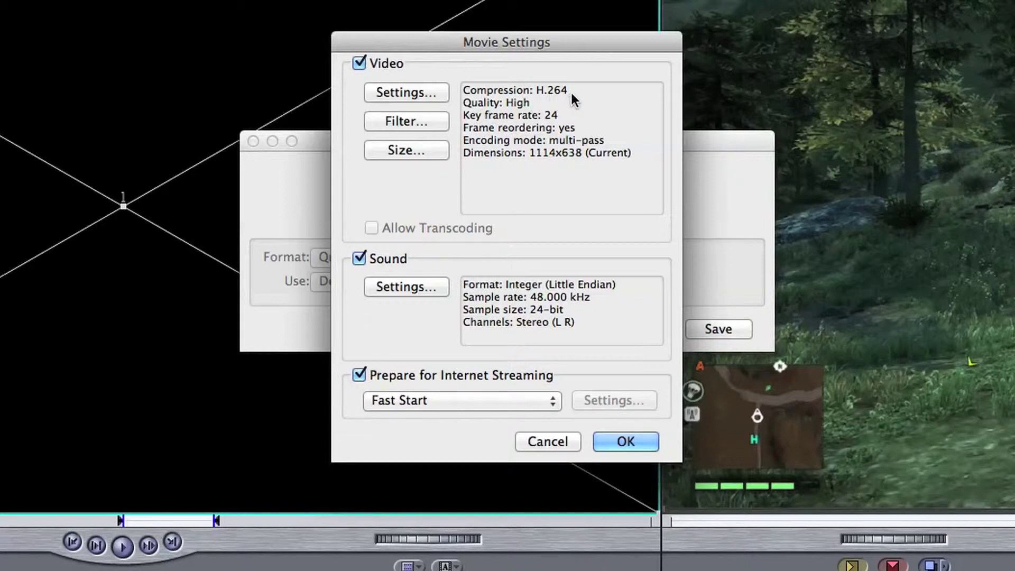
{"action": "left_click", "coordinate": [433, 91]}
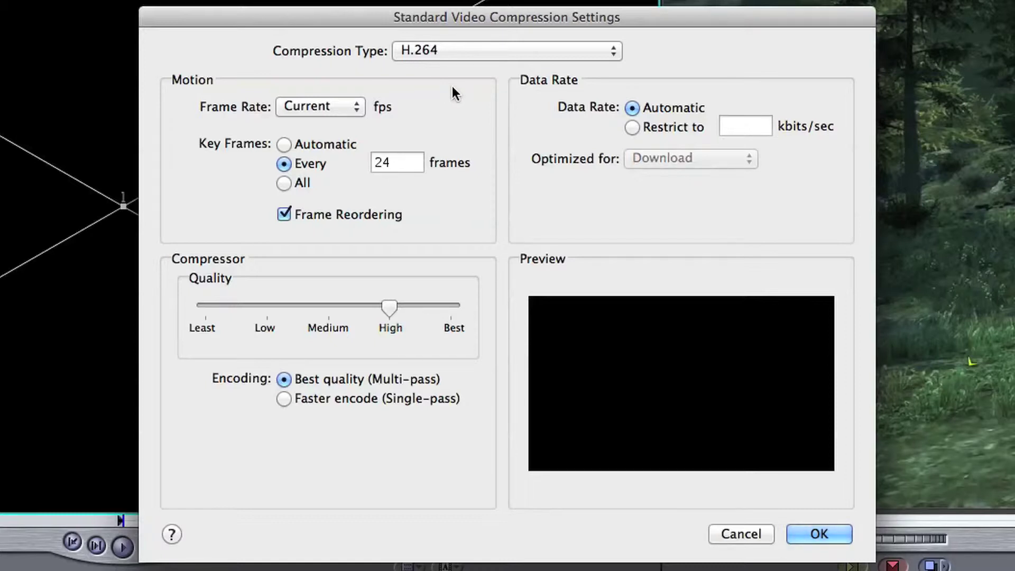
{"action": "left_click", "coordinate": [355, 110]}
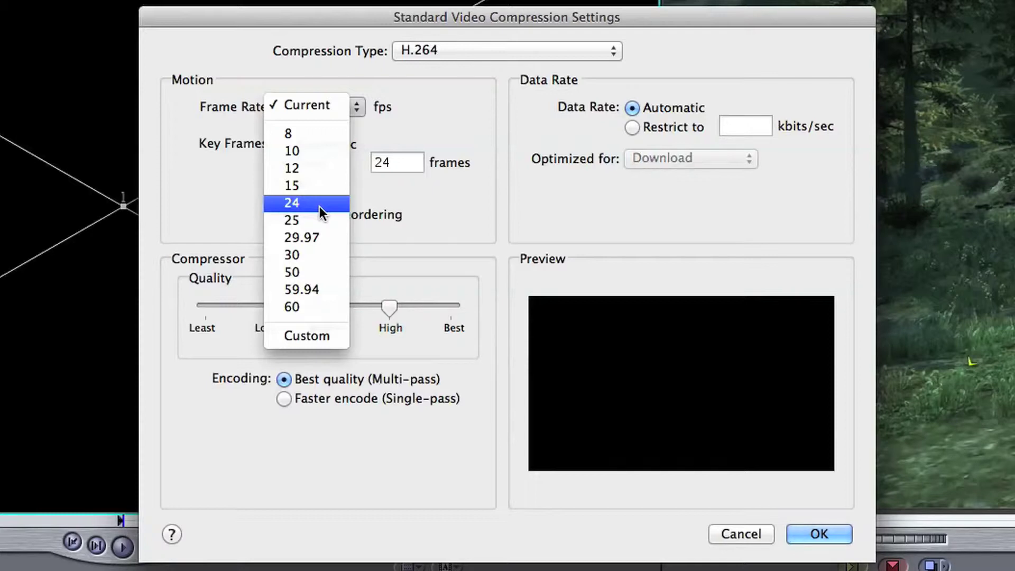
{"action": "left_click", "coordinate": [318, 255]}
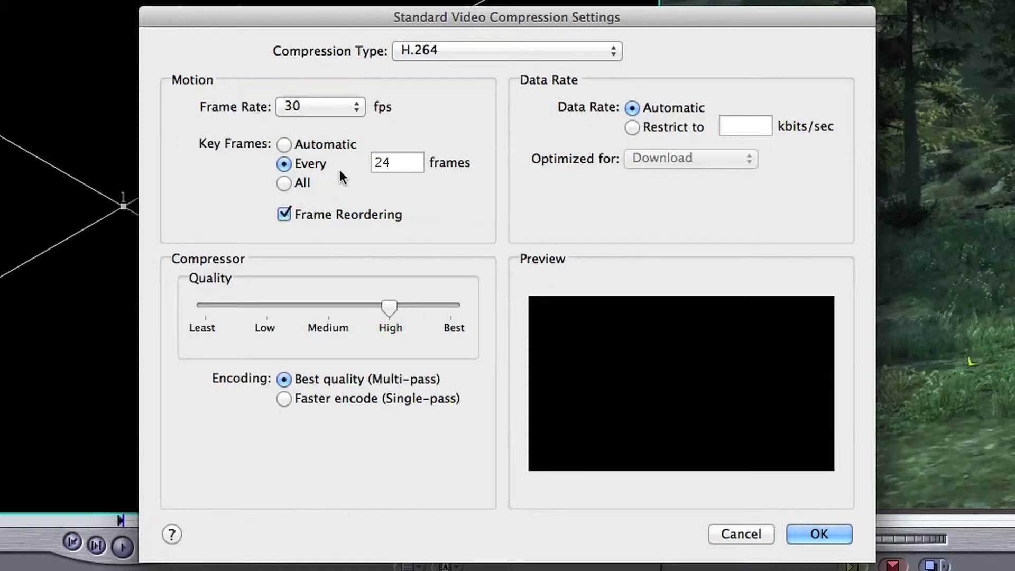
{"action": "left_click", "coordinate": [285, 144]}
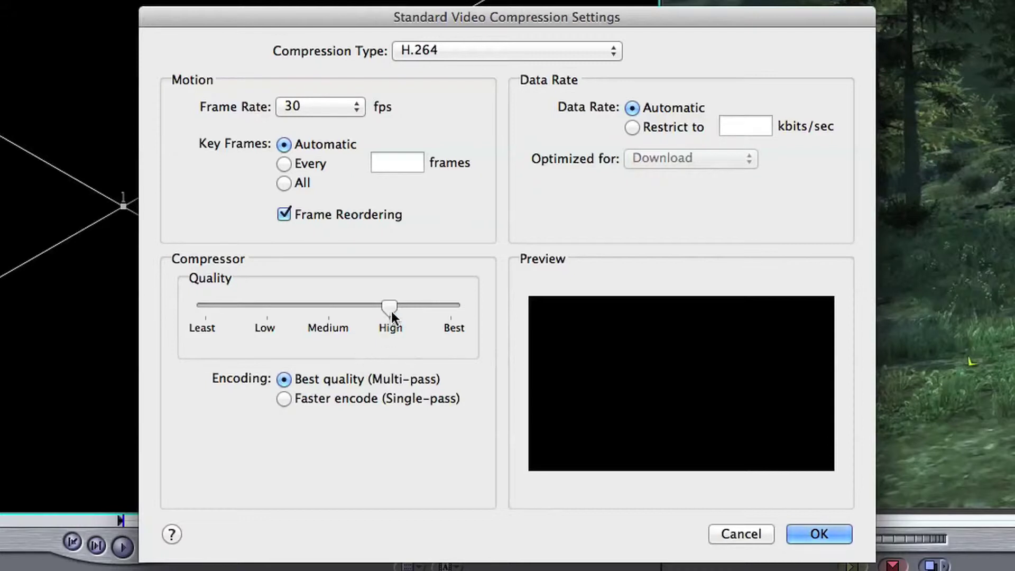
- Set the video compressor quality to Best
{"action": "left_click", "coordinate": [205, 307]}
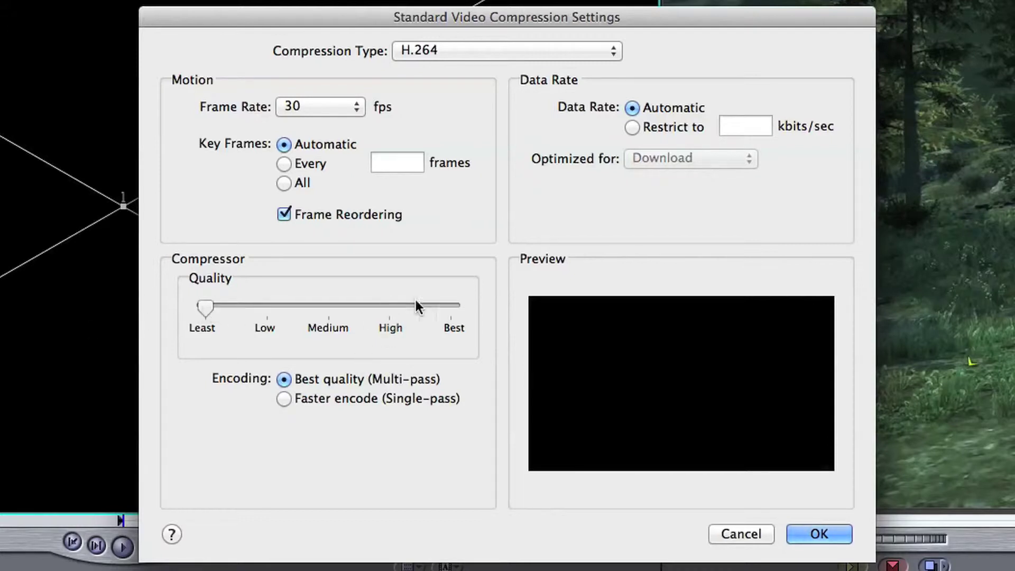
{"action": "left_click", "coordinate": [454, 307]}
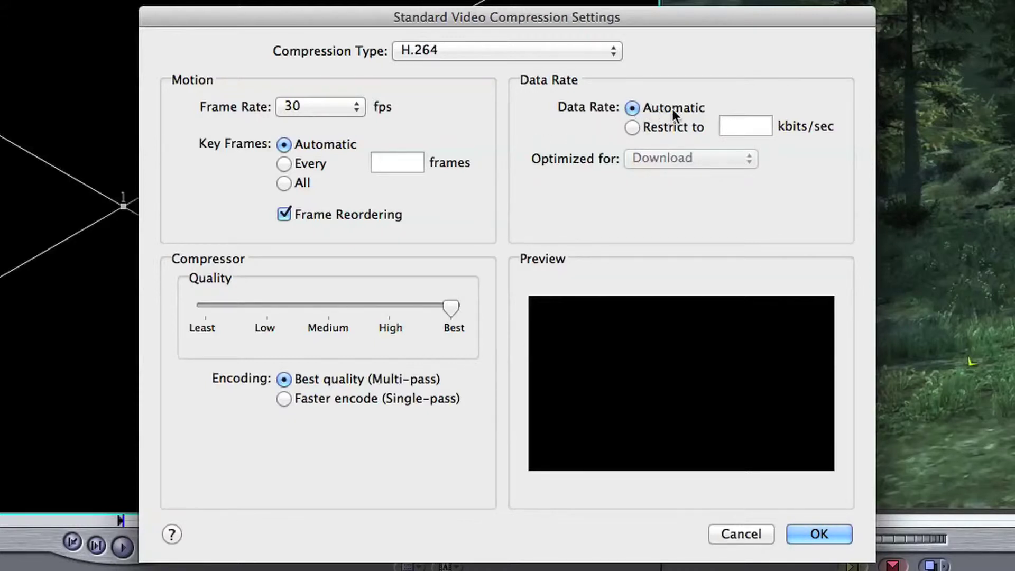
- Restrict the video data rate to 5000 kbits/sec, keep it optimized for Download, and accept the compression settings
{"action": "left_click", "coordinate": [633, 128]}
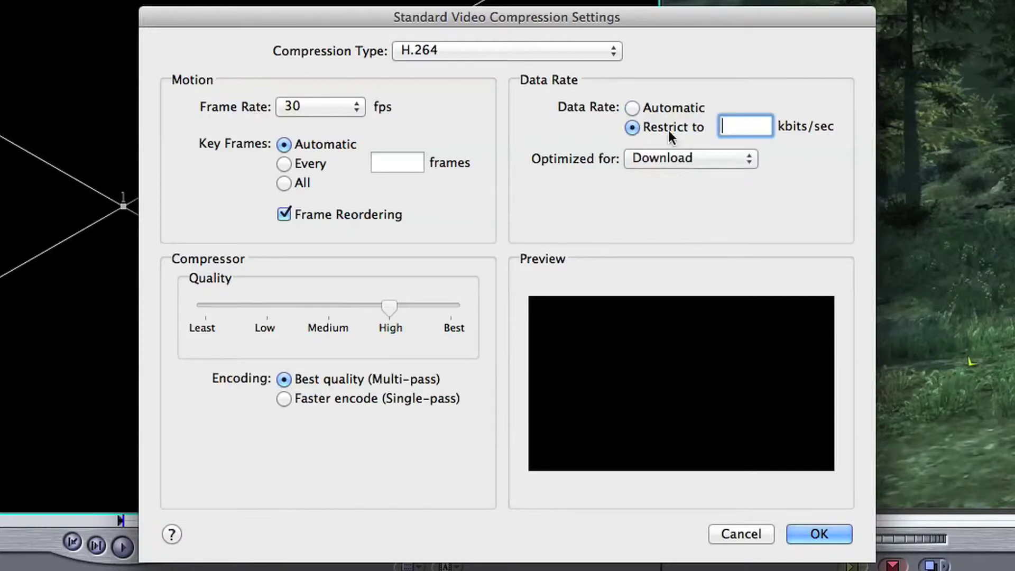
{"action": "left_click", "coordinate": [719, 161]}
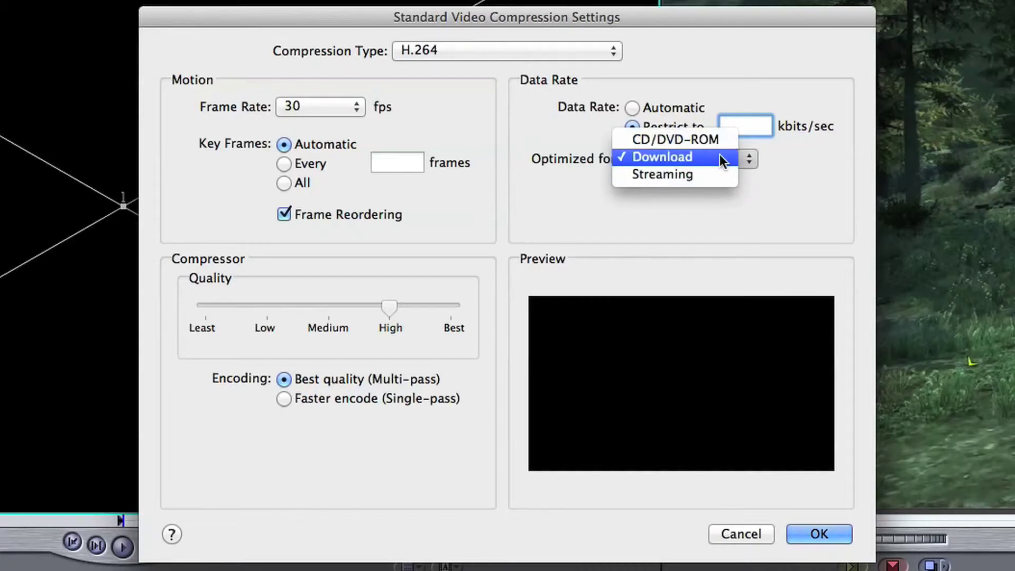
{"action": "left_click", "coordinate": [793, 166]}
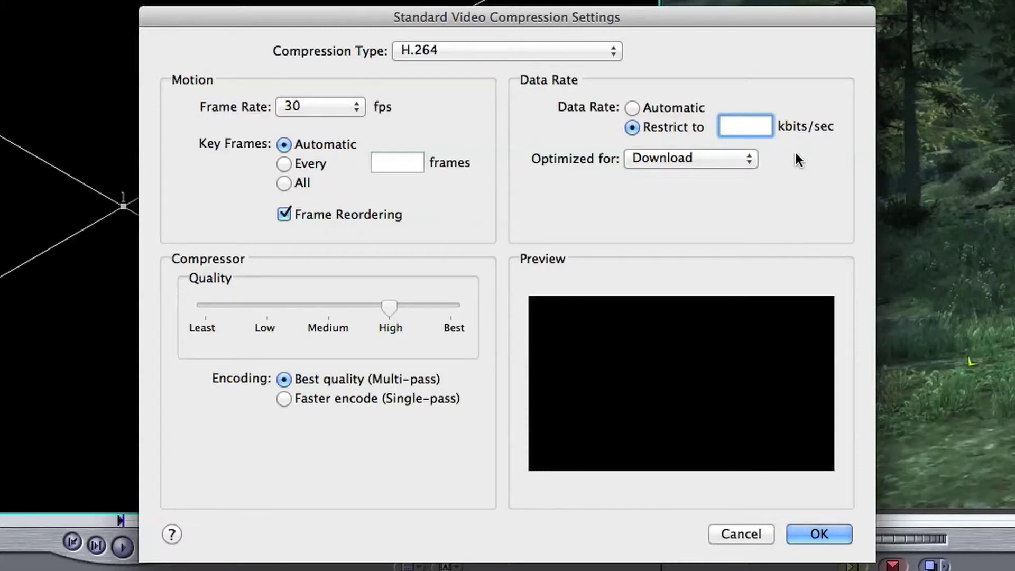
{"action": "type", "text": "5000"}
{"action": "left_click_drag", "start_coordinate": [764, 127], "coordinate": [709, 127]}
{"action": "type", "text": "800"}
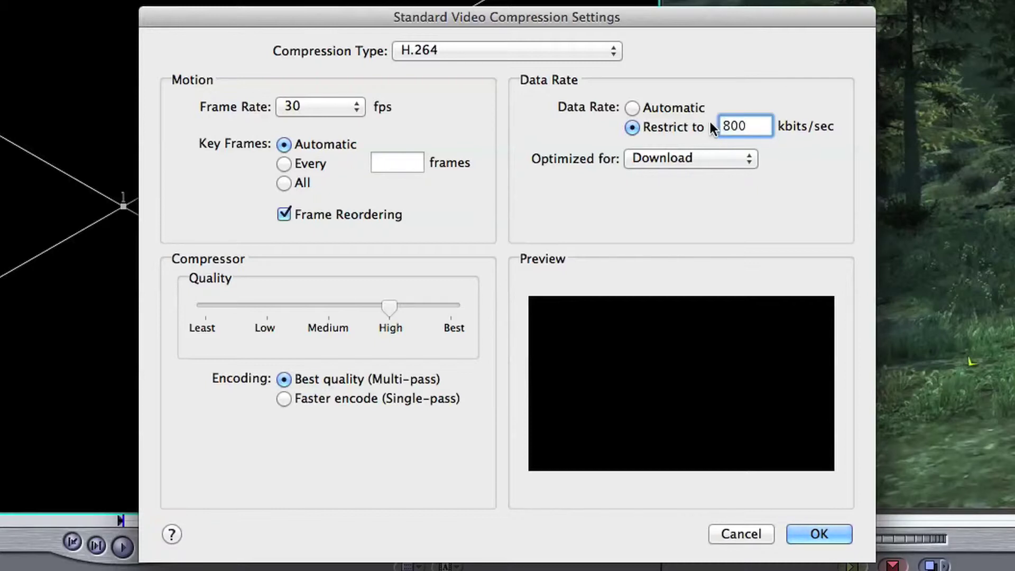
{"action": "type", "text": "0"}
{"action": "left_click_drag", "start_coordinate": [768, 127], "coordinate": [720, 128]}
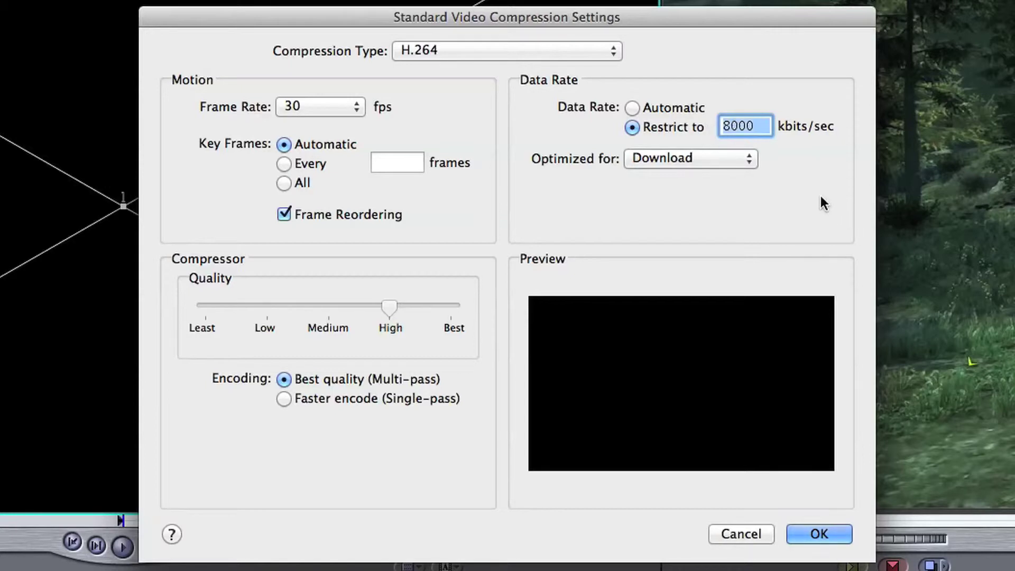
{"action": "key", "text": "BackSpace"}
{"action": "type", "text": "5000"}
{"action": "left_click", "coordinate": [817, 534]}
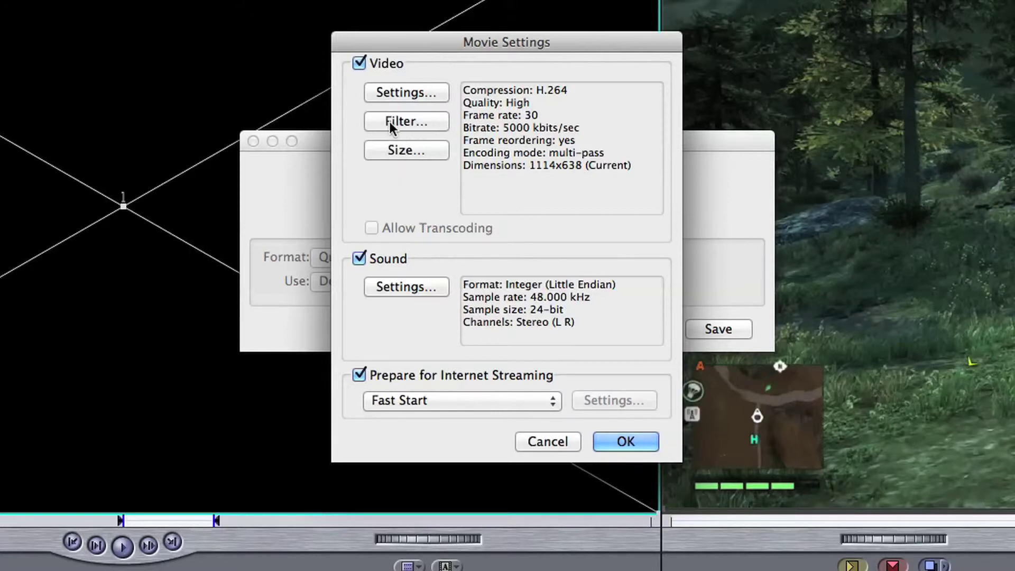
- Leave the video filter unset and set the export dimensions to 1280 x 720 HD
{"action": "left_click", "coordinate": [430, 121]}
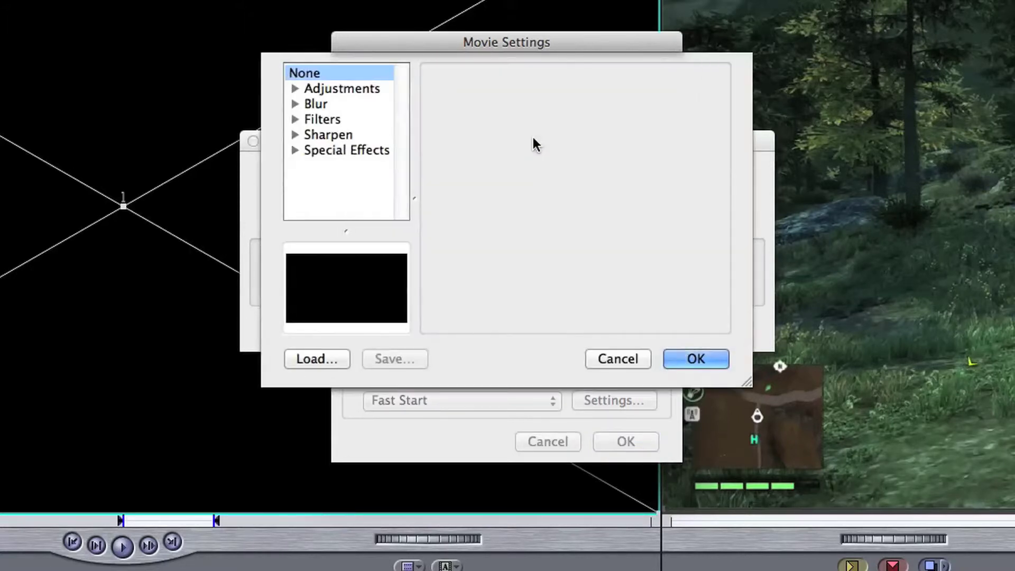
{"action": "left_click", "coordinate": [597, 364]}
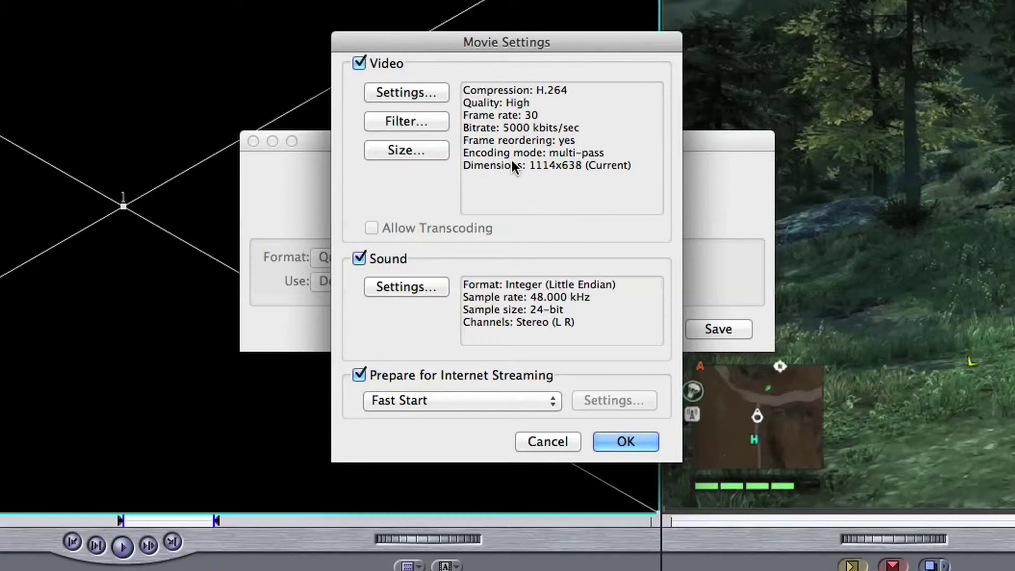
{"action": "left_click", "coordinate": [415, 151]}
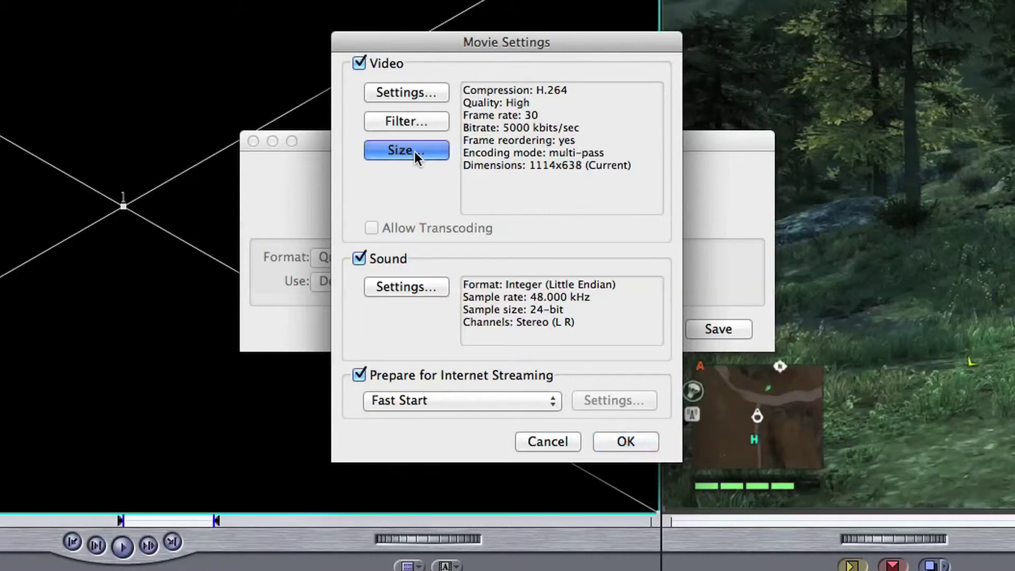
{"action": "left_click", "coordinate": [496, 123]}
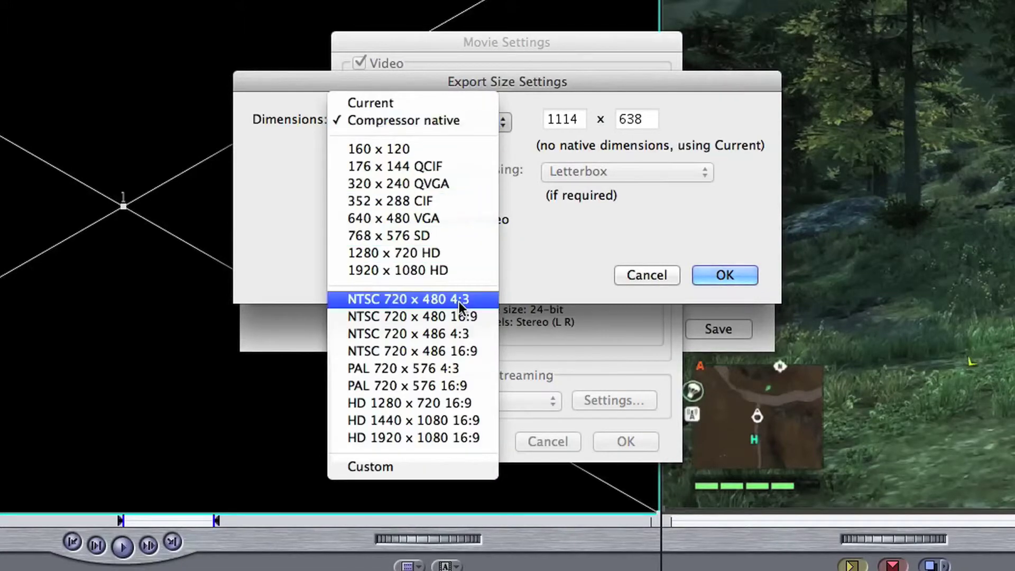
{"action": "left_click", "coordinate": [455, 256]}
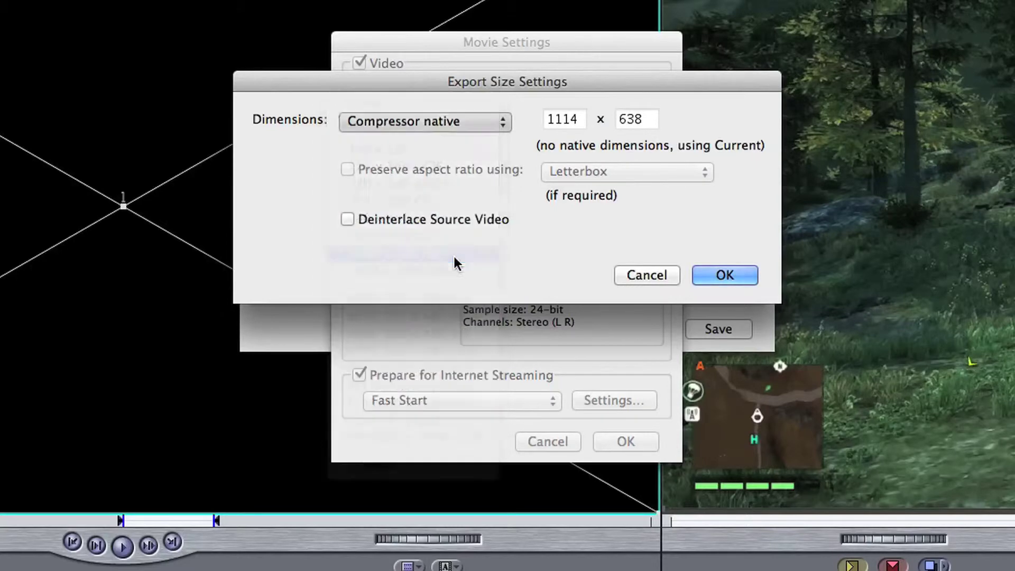
{"action": "left_click", "coordinate": [489, 121]}
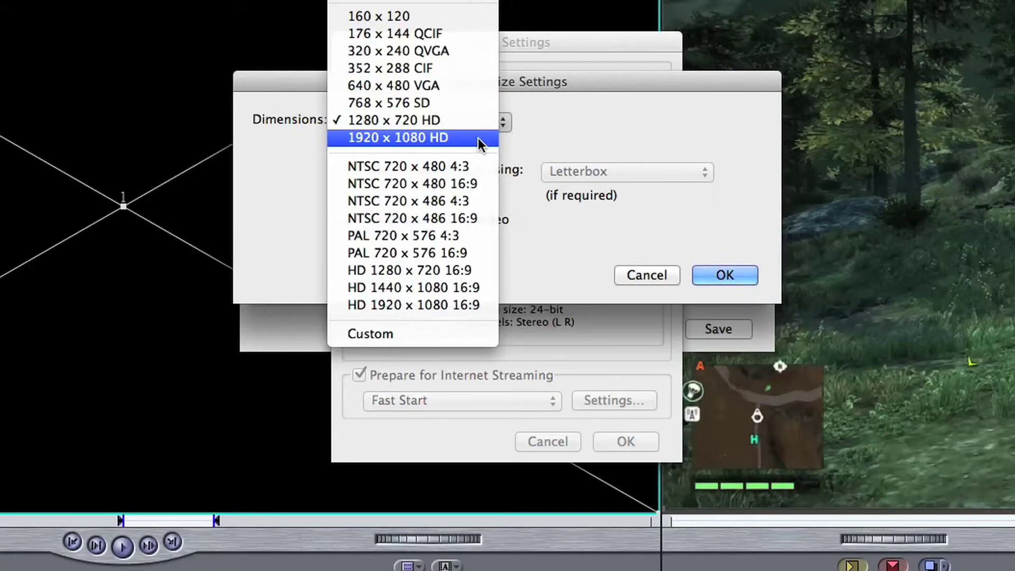
{"action": "left_click", "coordinate": [478, 138]}
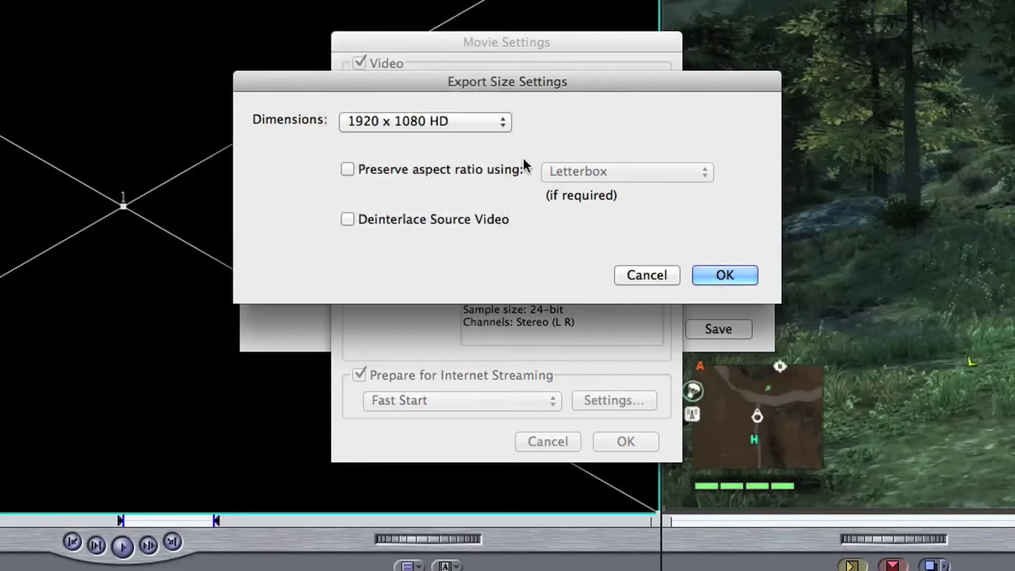
{"action": "left_click", "coordinate": [485, 123]}
{"action": "left_click", "coordinate": [477, 105]}
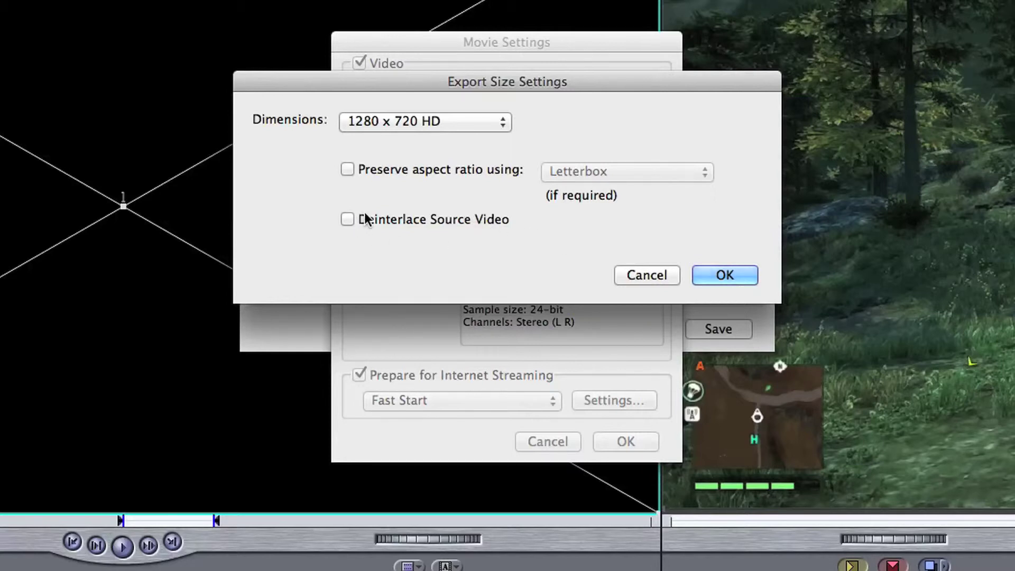
{"action": "left_click", "coordinate": [722, 275]}
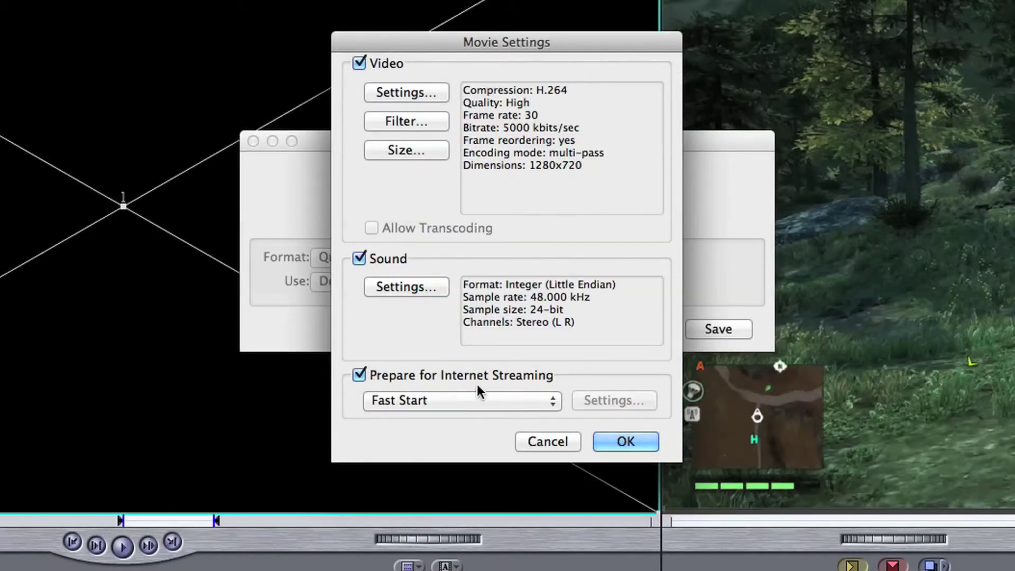
- Turn off Prepare for Internet Streaming in the movie settings
{"action": "left_click", "coordinate": [424, 400]}
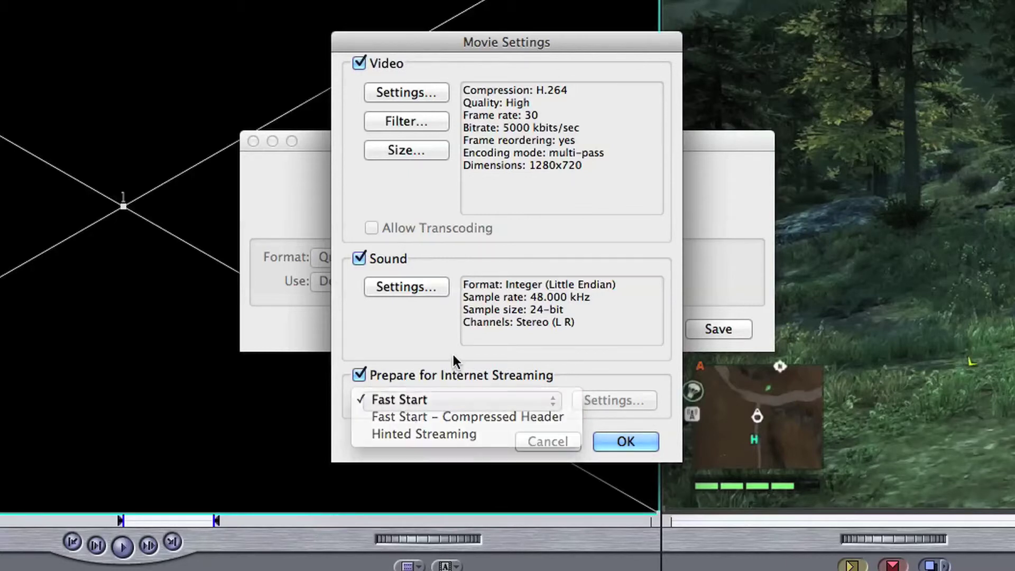
{"action": "left_click", "coordinate": [362, 374]}
{"action": "left_click", "coordinate": [361, 374]}
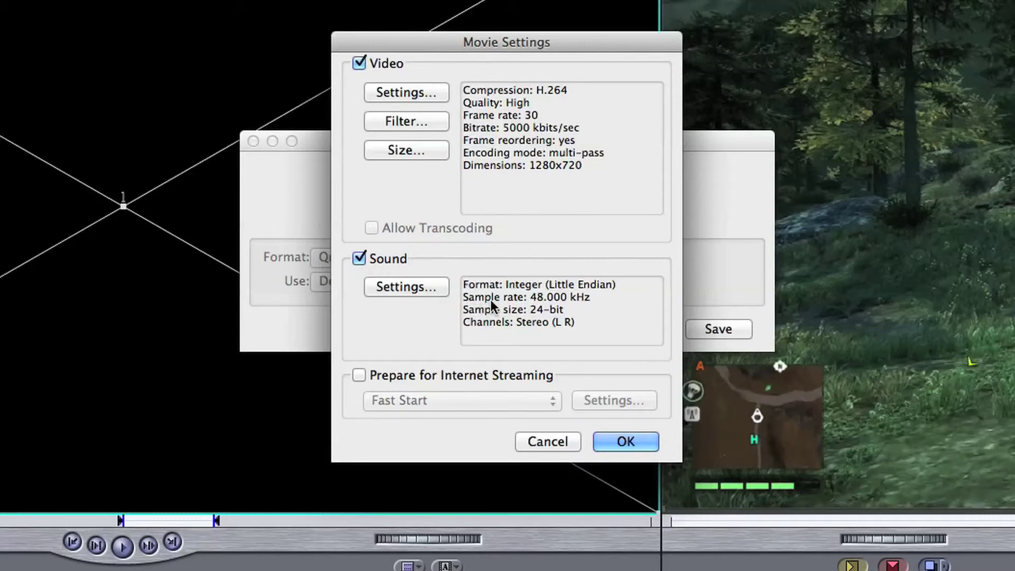
- Set the export's sound format to AAC with Best render quality and accept the sound settings
{"action": "left_click", "coordinate": [421, 286]}
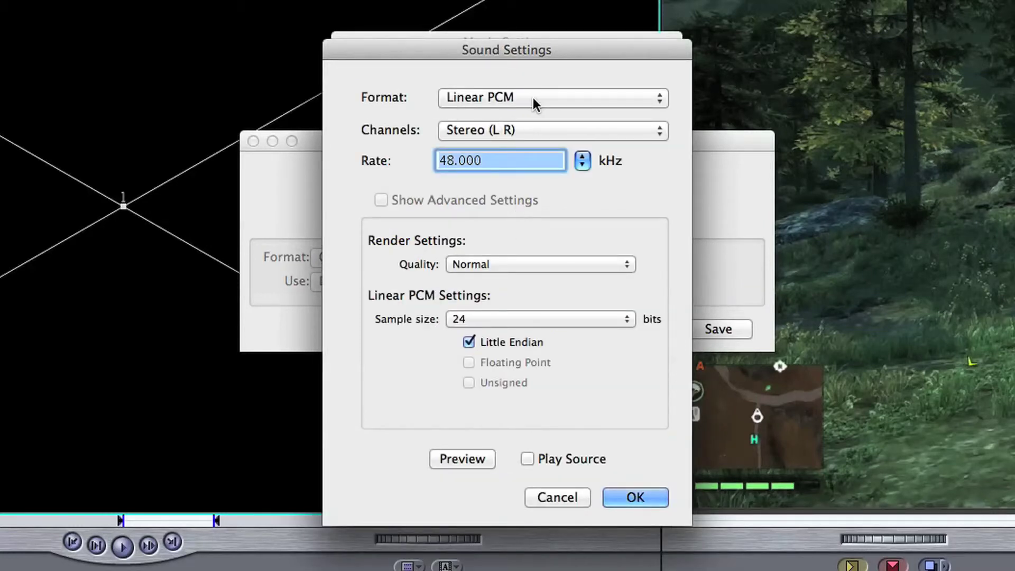
{"action": "left_click", "coordinate": [556, 98]}
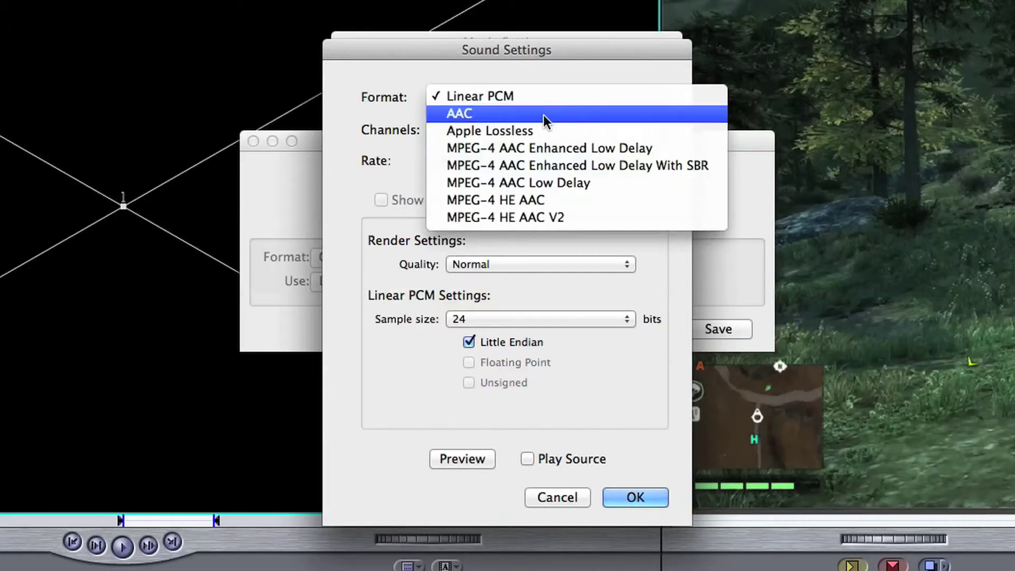
{"action": "left_click", "coordinate": [512, 113]}
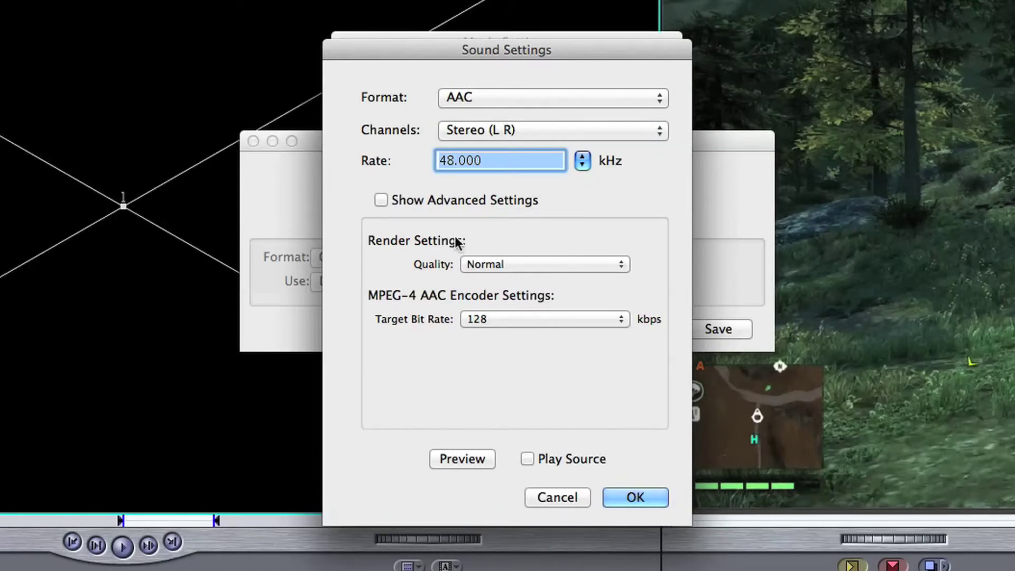
{"action": "left_click", "coordinate": [532, 262]}
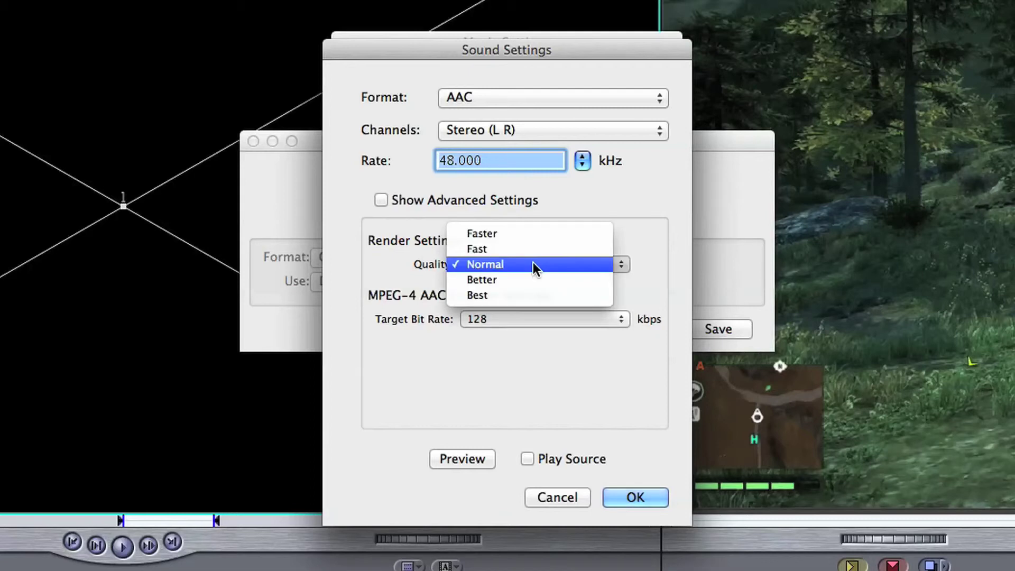
{"action": "left_click", "coordinate": [531, 292]}
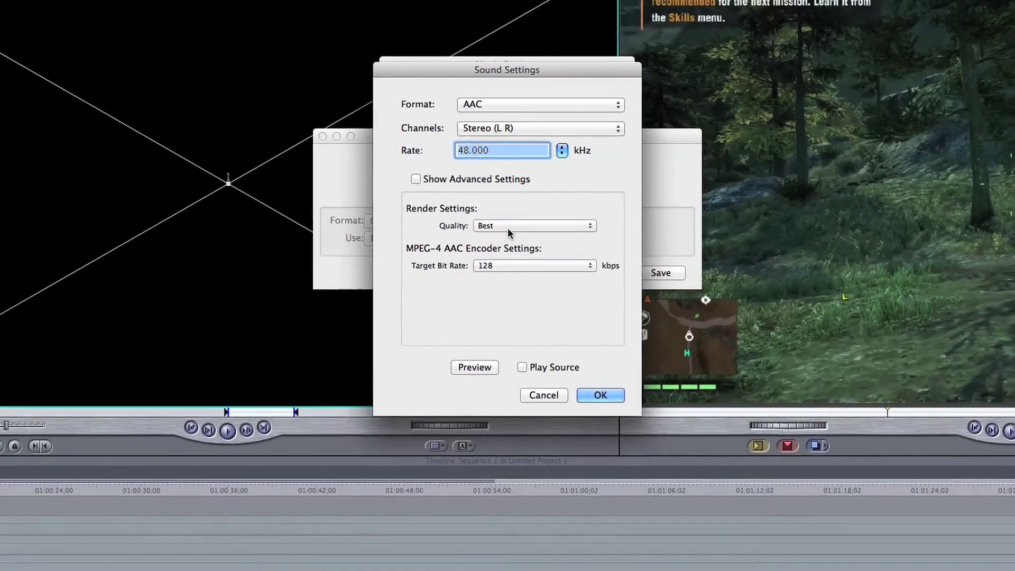
{"action": "left_click", "coordinate": [601, 395]}
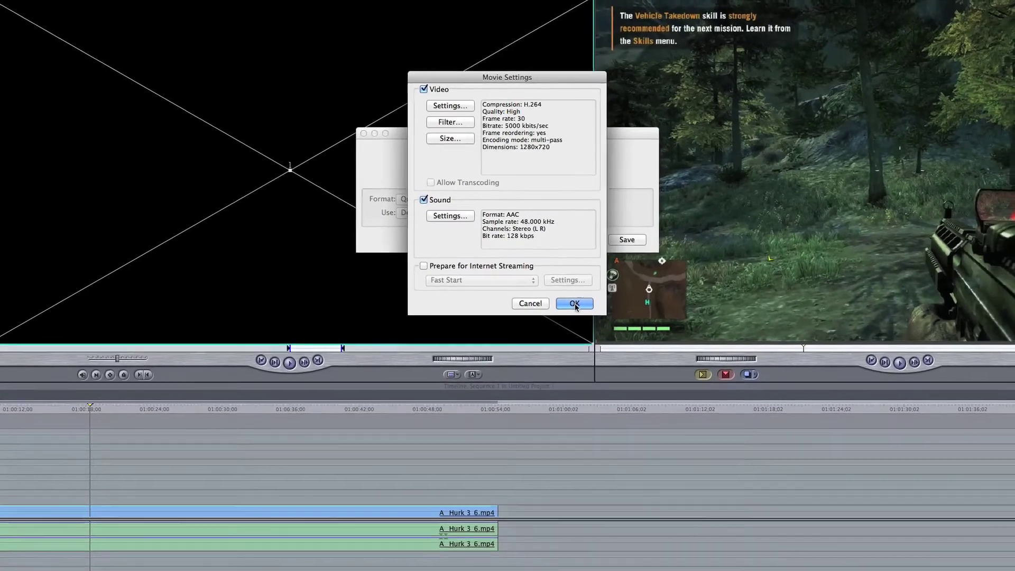
- Accept the movie settings and save the QuickTime movie to the Desktop
{"action": "left_click", "coordinate": [574, 304]}
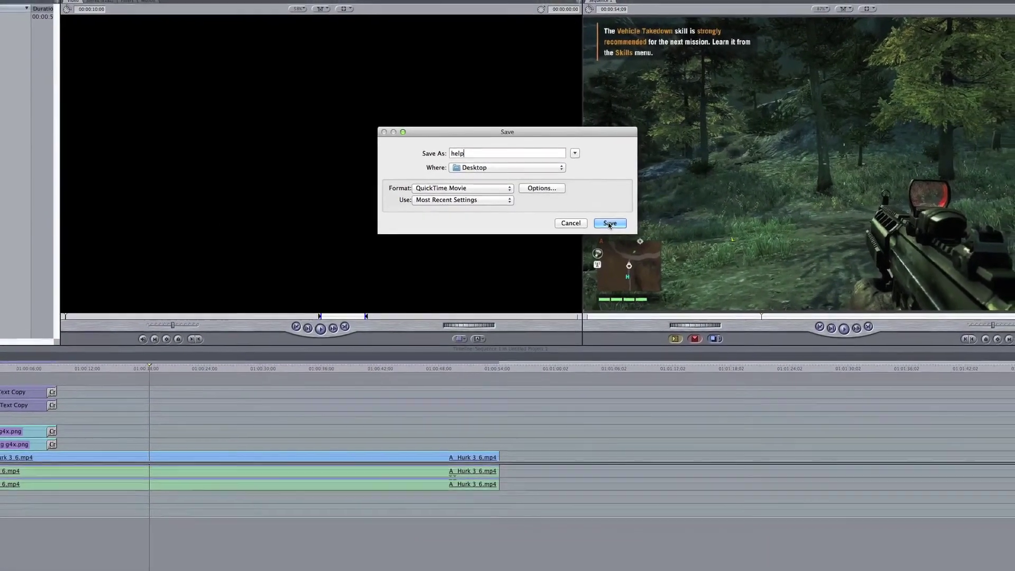
{"action": "left_click", "coordinate": [609, 223]}
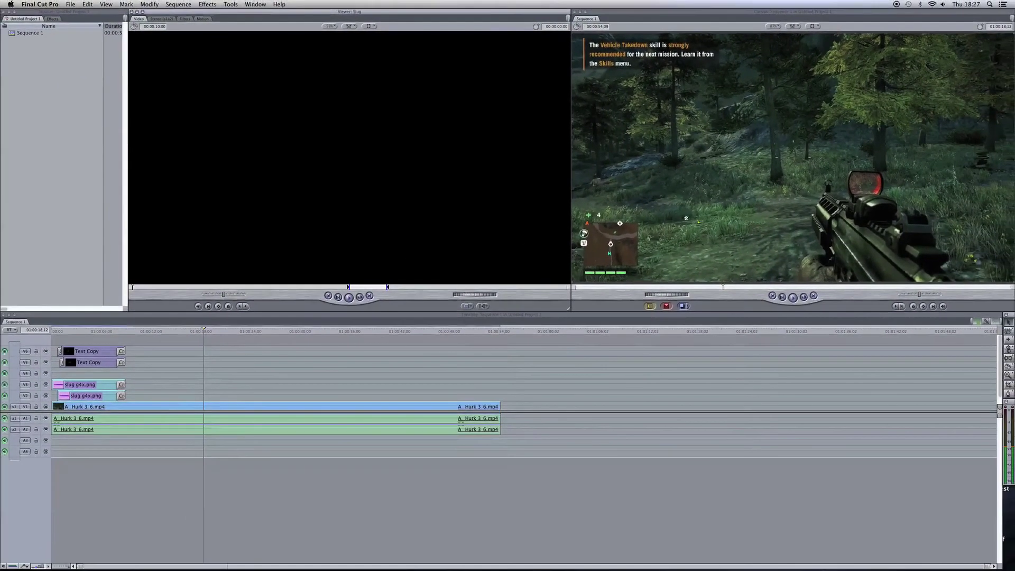